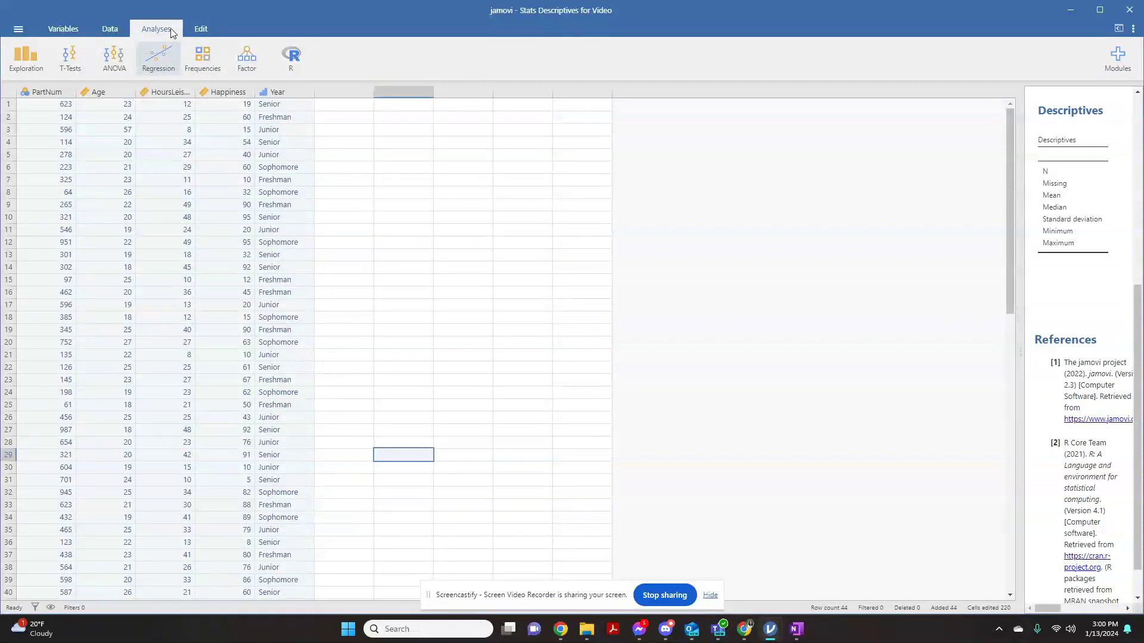
# - Review the dataset's variable list and data sheet, and return to the available analyses
pyautogui.click(62, 29)
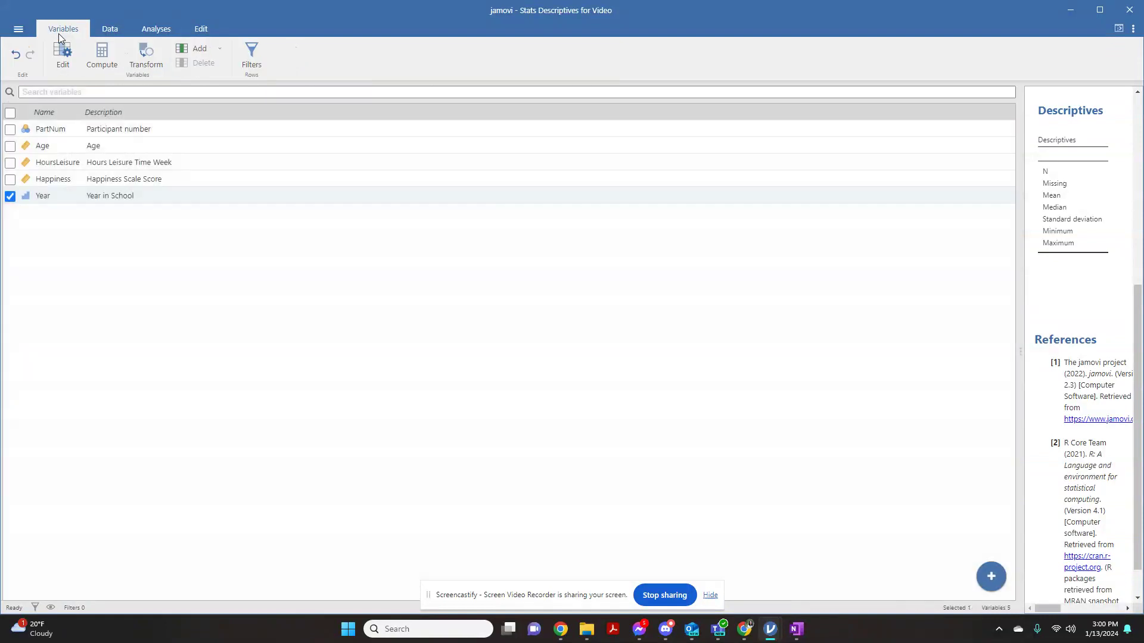
pyautogui.click(122, 29)
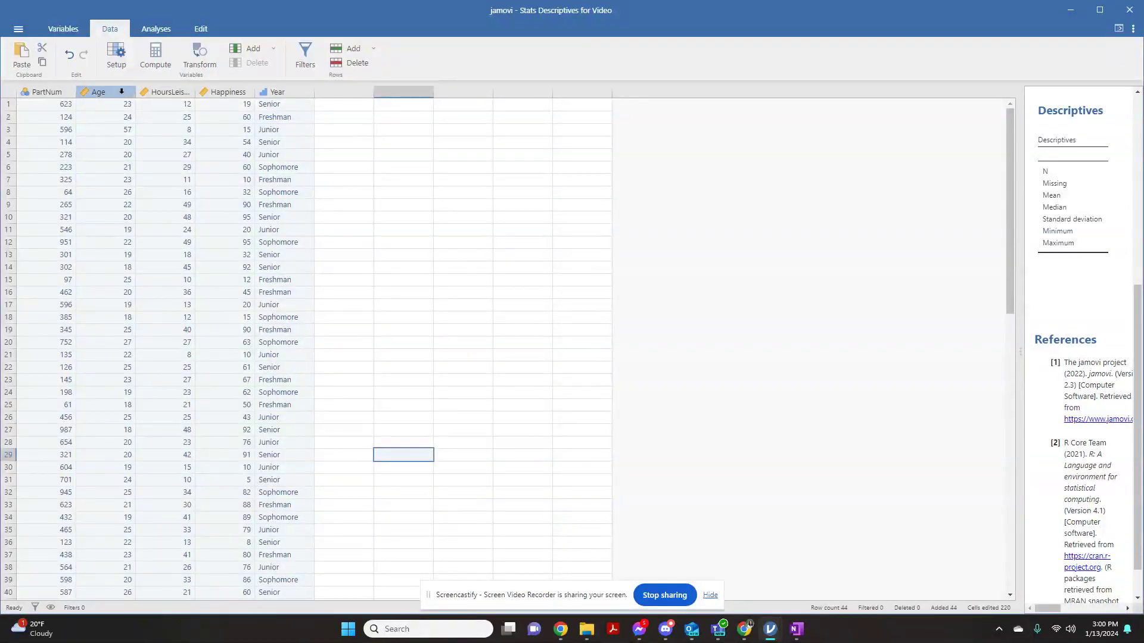
pyautogui.click(152, 31)
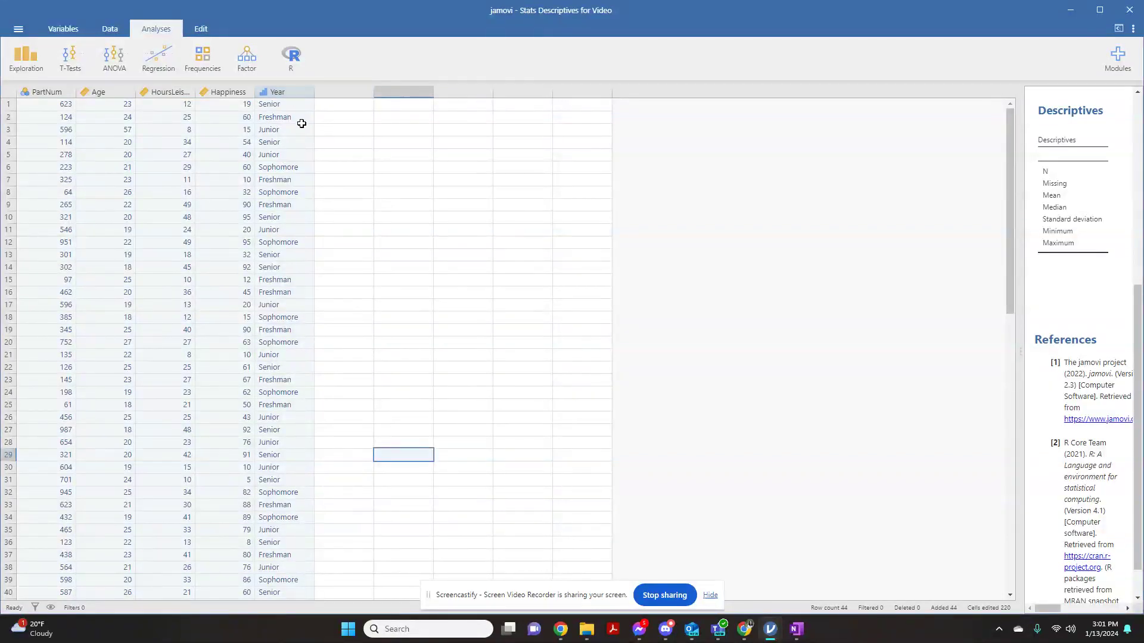
pyautogui.click(441, 368)
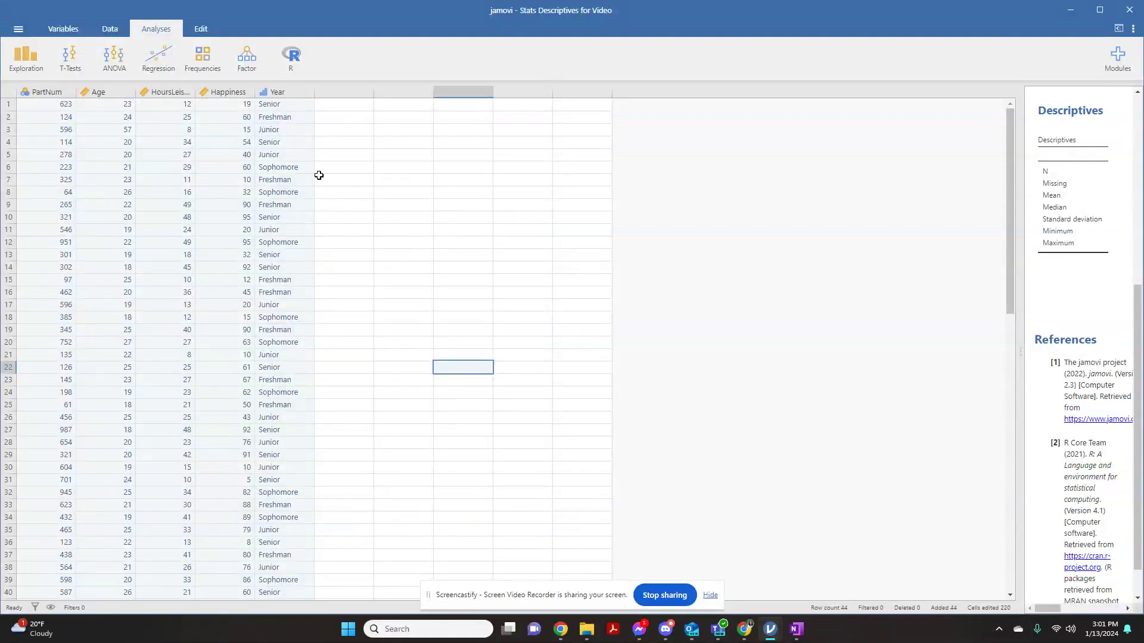
# - Start a Descriptives analysis, make more room for its results, and collapse the Statistics and Plots options
pyautogui.click(37, 70)
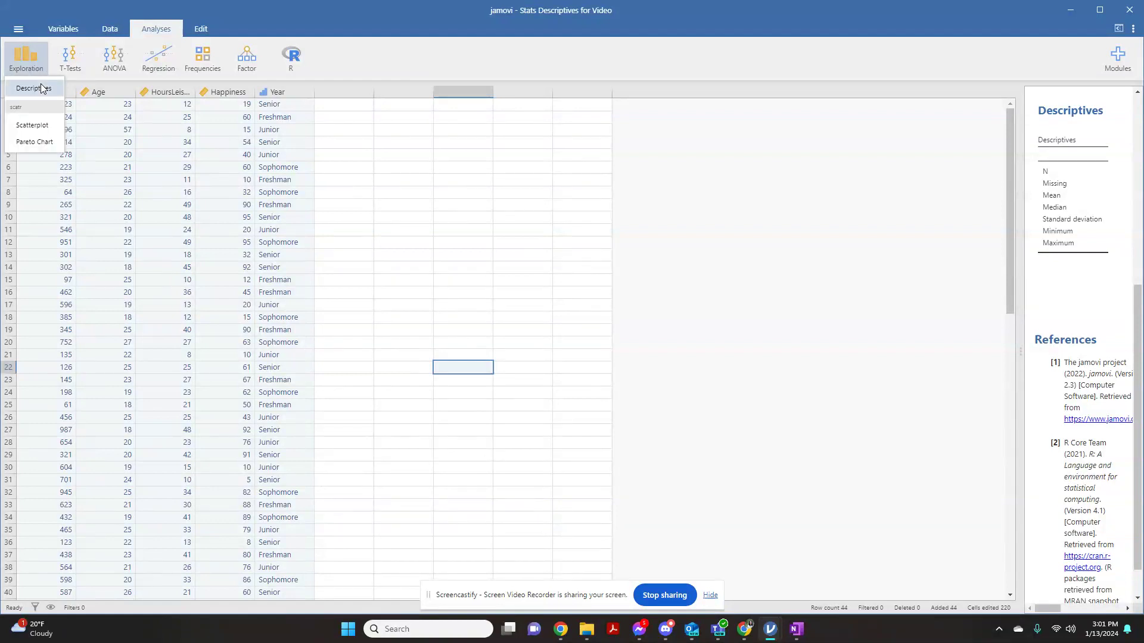
pyautogui.click(41, 87)
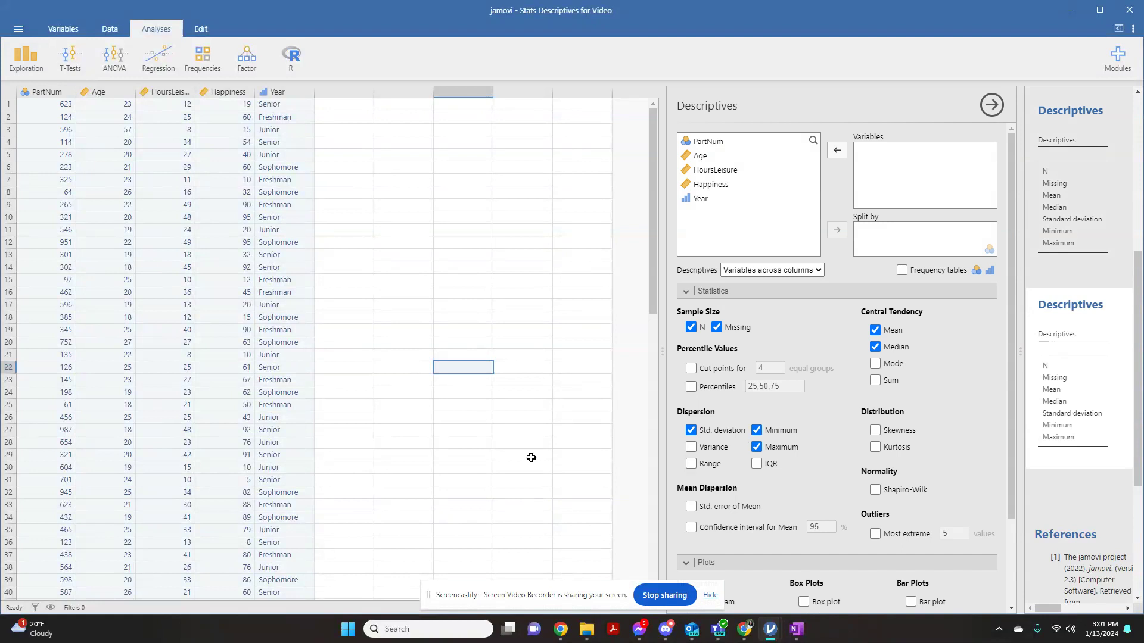
pyautogui.moveTo(663, 356); pyautogui.dragTo(483, 351)
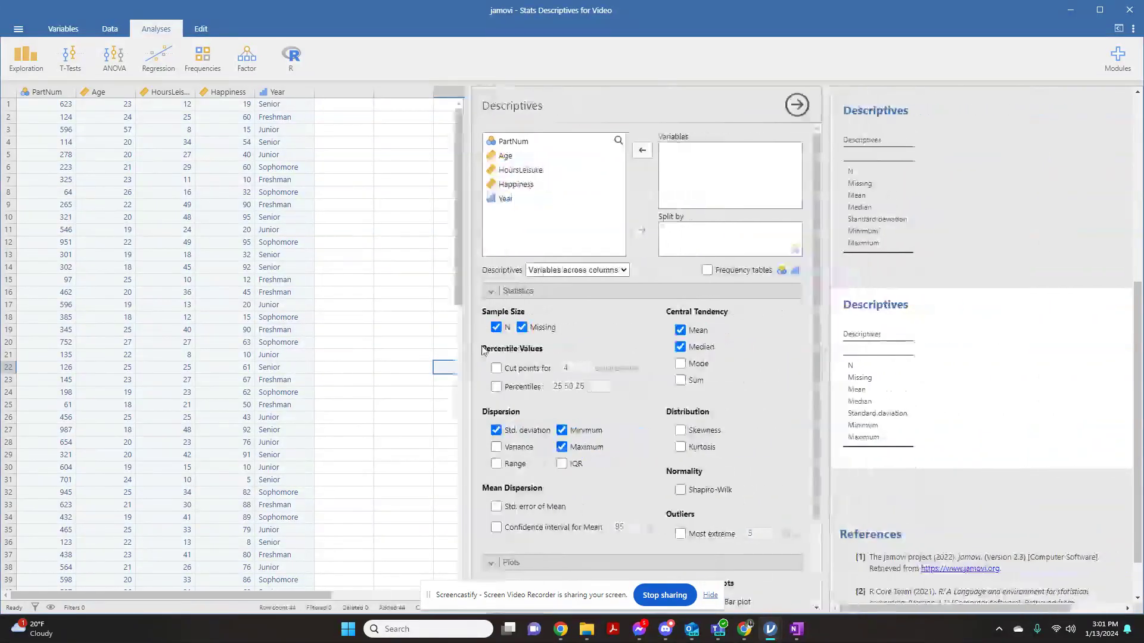
pyautogui.click(491, 297)
pyautogui.click(491, 313)
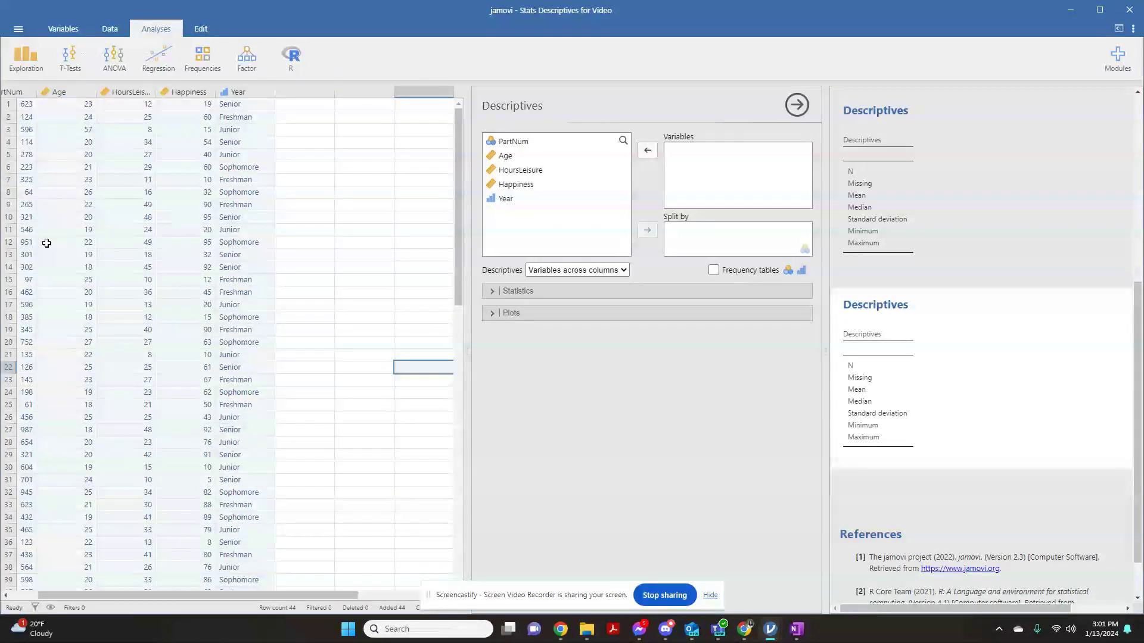
# - Add Age to the Descriptives variables and widen the results area further by narrowing the data sheet
pyautogui.click(508, 157)
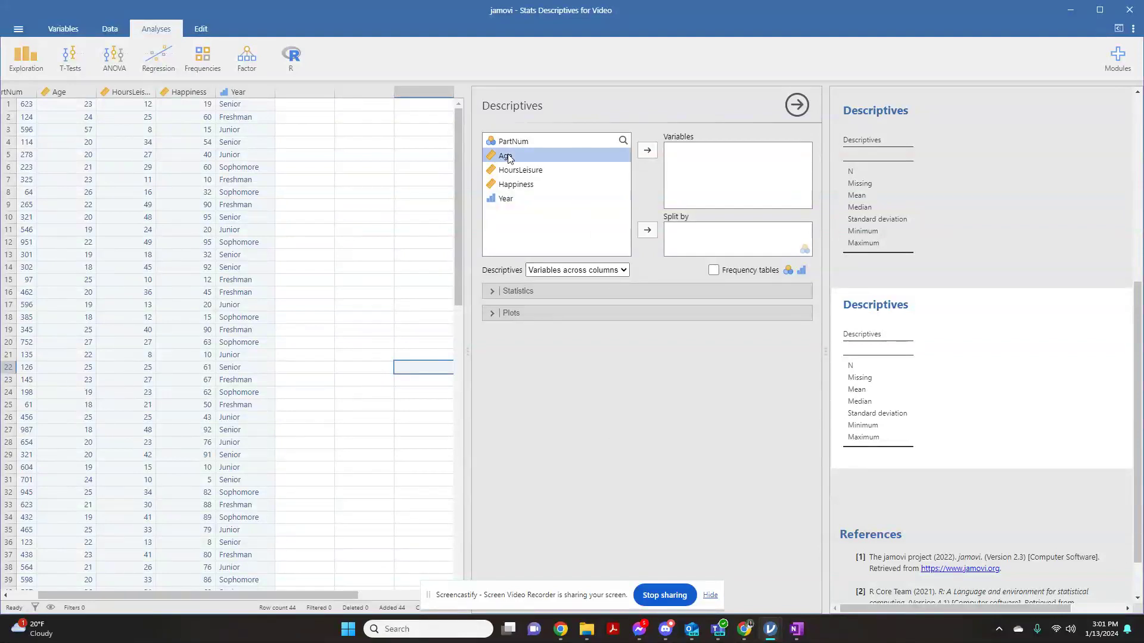
pyautogui.click(647, 152)
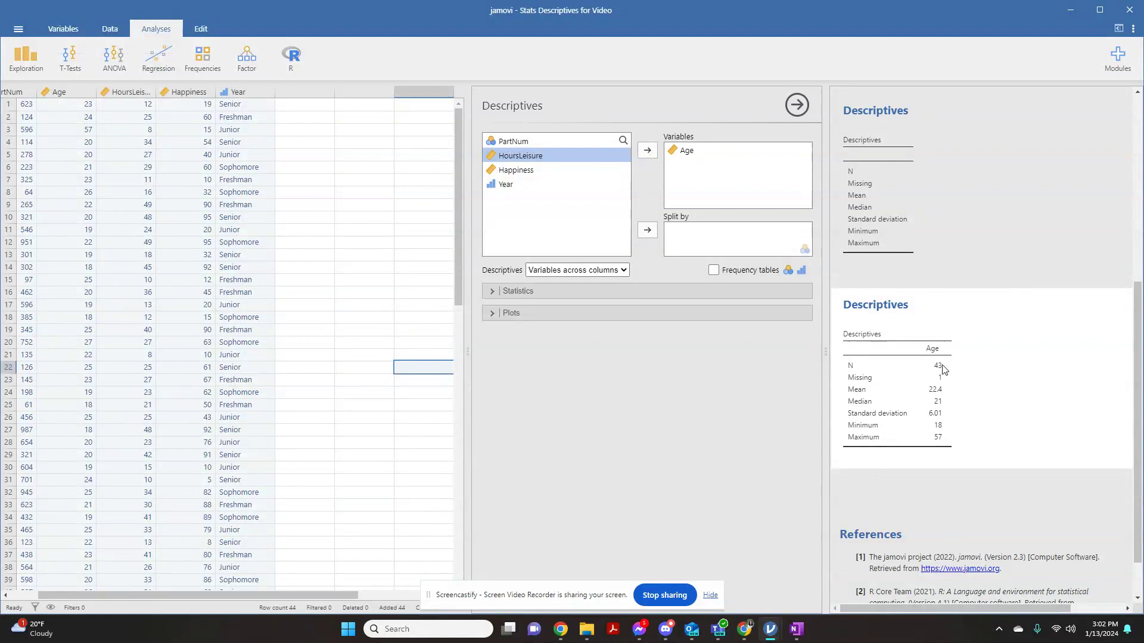
pyautogui.moveTo(454, 350); pyautogui.dragTo(323, 355)
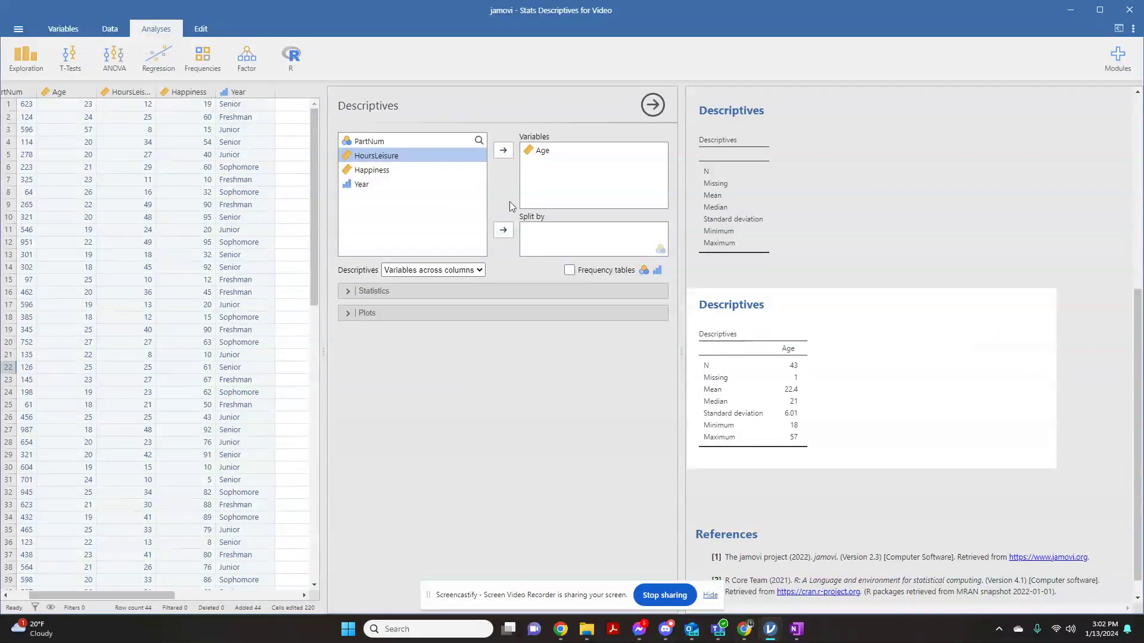
# - Expand the Statistics options and switch the Mode statistic on and off again
pyautogui.click(346, 294)
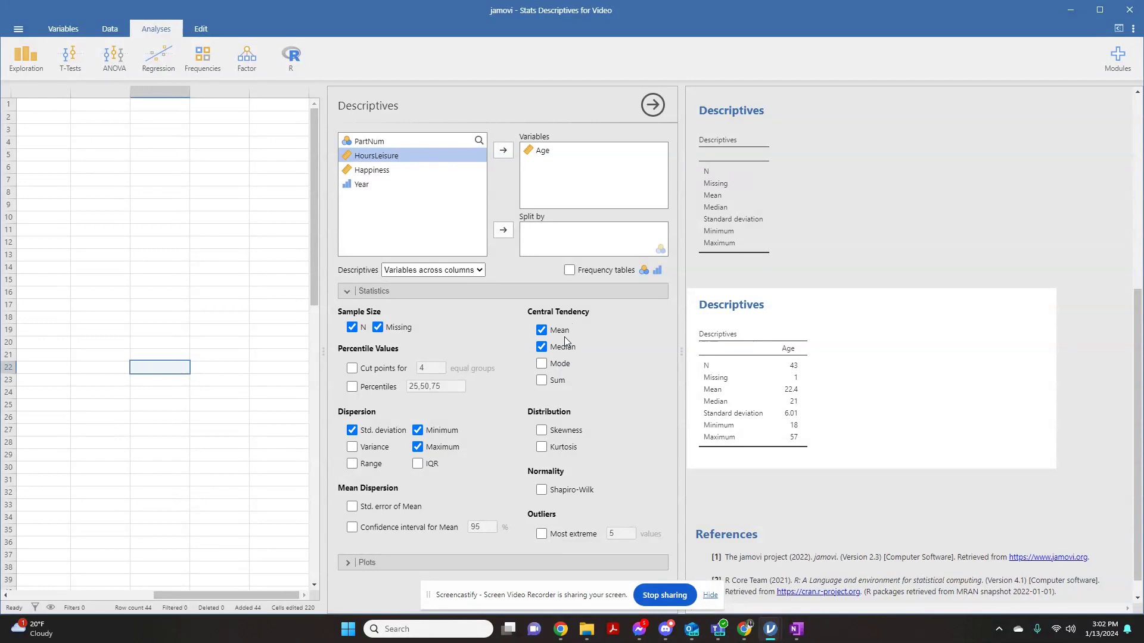
pyautogui.click(541, 365)
pyautogui.click(542, 365)
# - Add HoursLeisure and Happiness to the Descriptives variables alongside Age
pyautogui.click(549, 152)
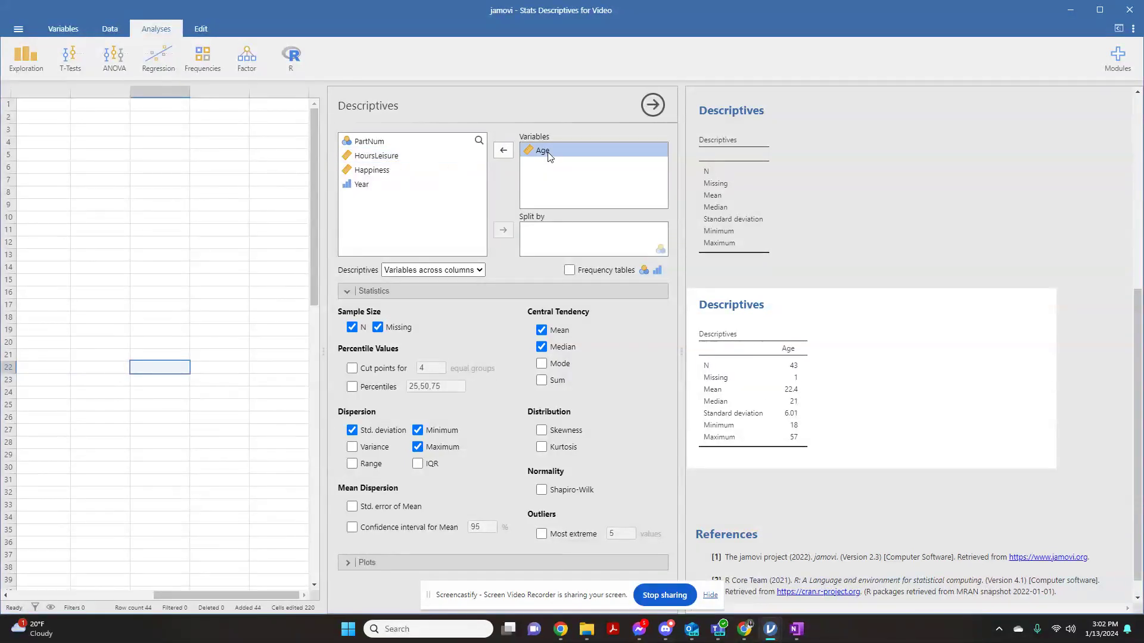
pyautogui.click(411, 155)
pyautogui.click(501, 151)
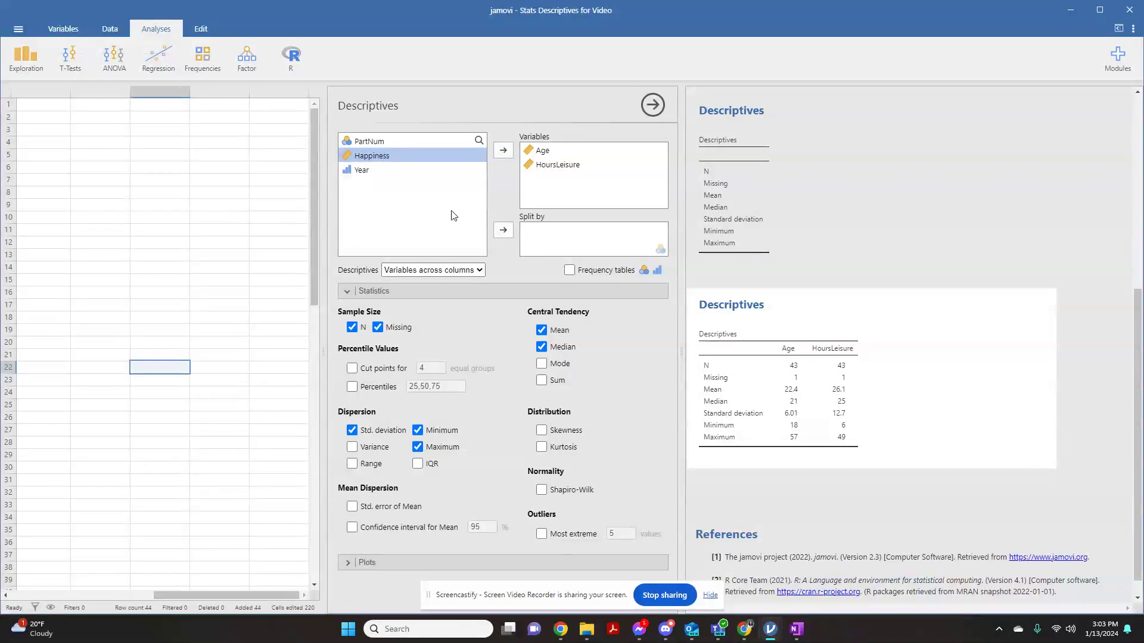
pyautogui.click(502, 150)
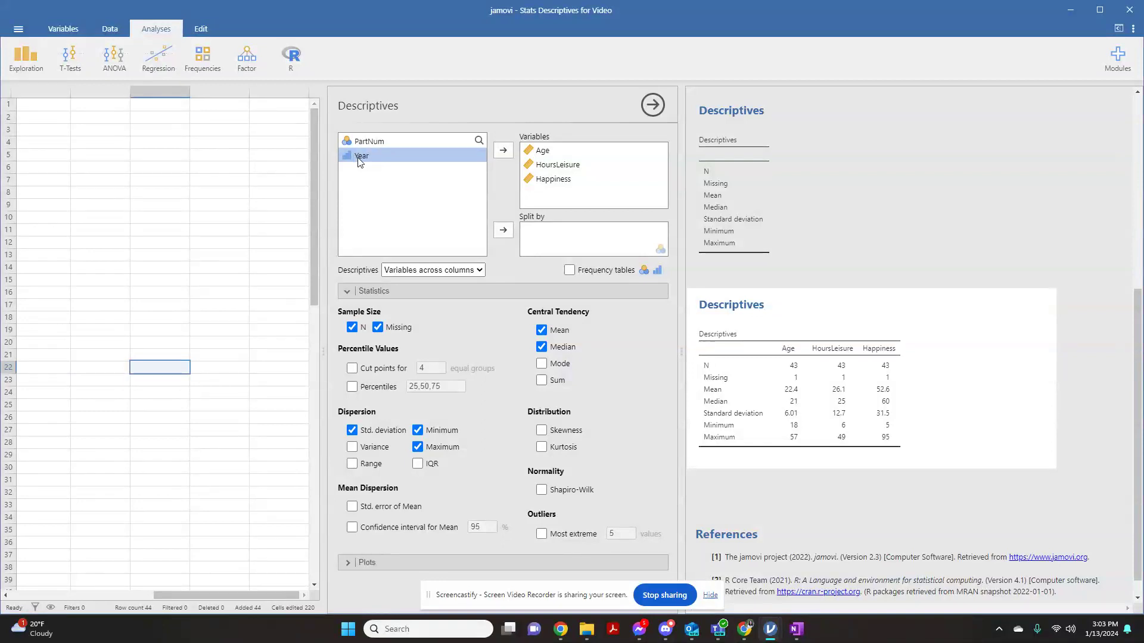
# - Remove Age, HoursLeisure and Happiness from the Descriptives variables
pyautogui.click(536, 153)
pyautogui.click(497, 152)
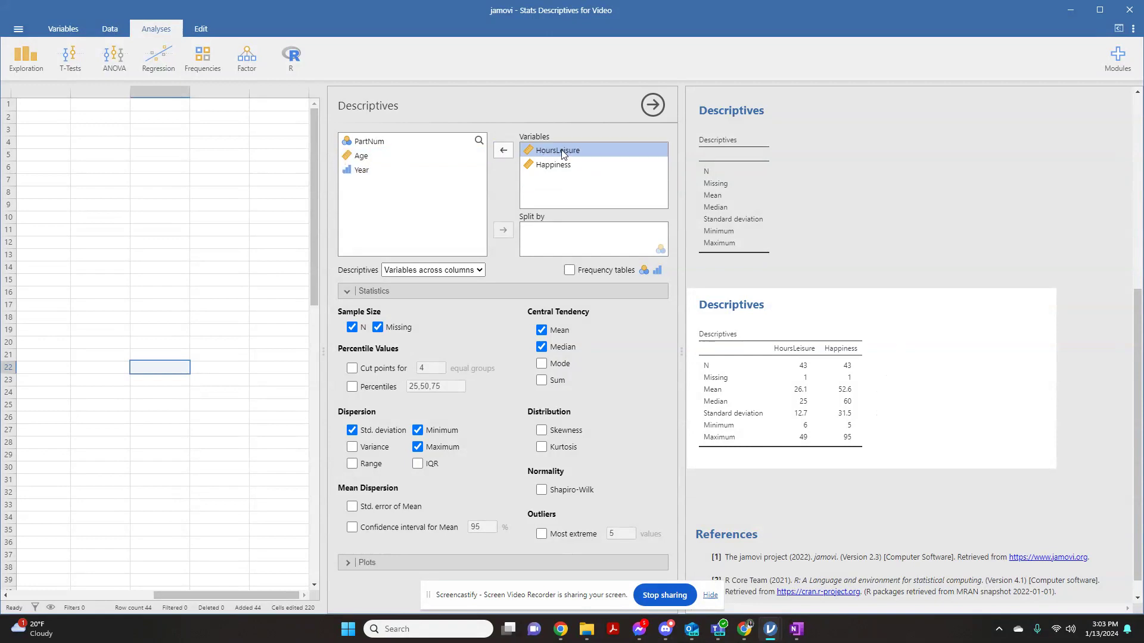
pyautogui.click(500, 152)
pyautogui.click(504, 157)
# - Add Year as the only Descriptives variable and turn on frequency tables for it
pyautogui.click(382, 200)
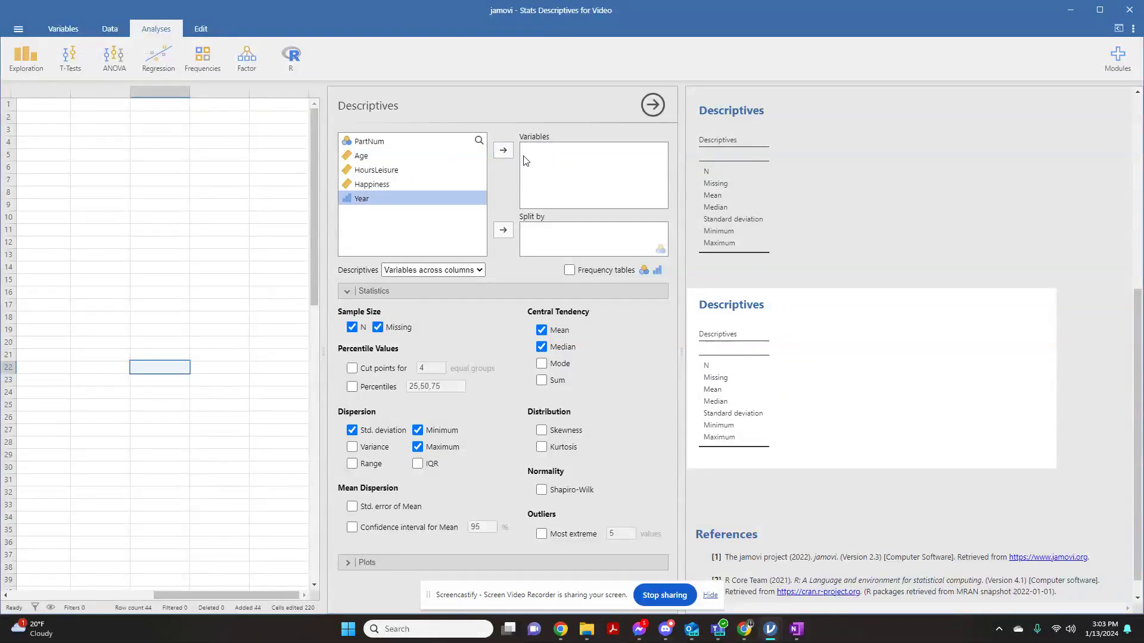
pyautogui.click(502, 152)
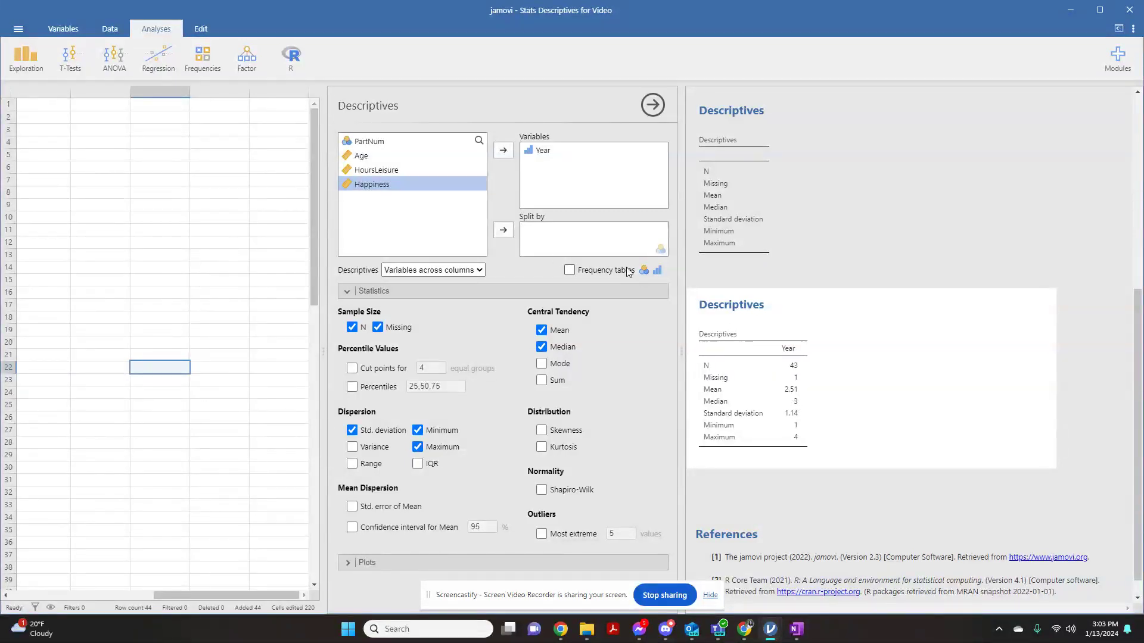
pyautogui.click(570, 272)
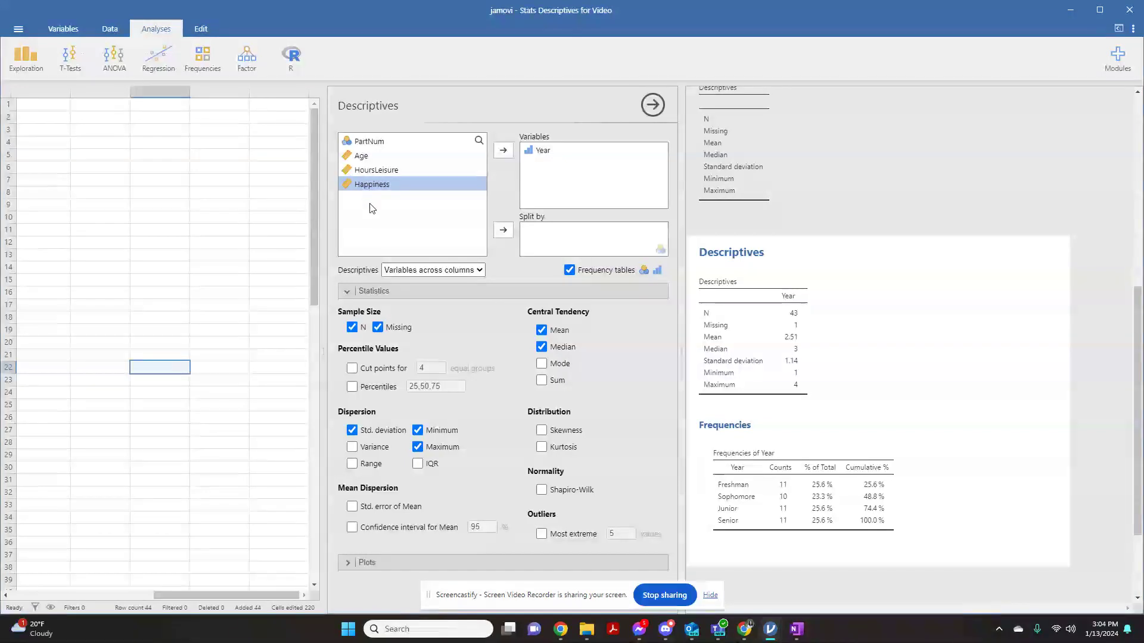
# - Replace Year with Happiness as the analysed variable, with frequency tables off, and split the descriptives by Year
pyautogui.click(525, 152)
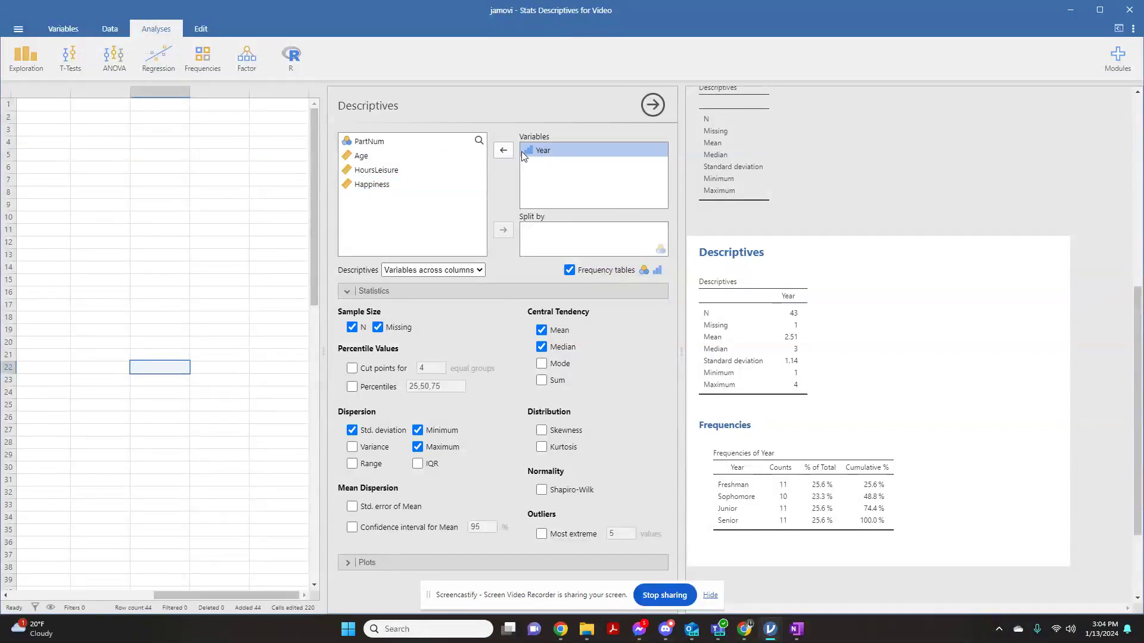
pyautogui.click(502, 152)
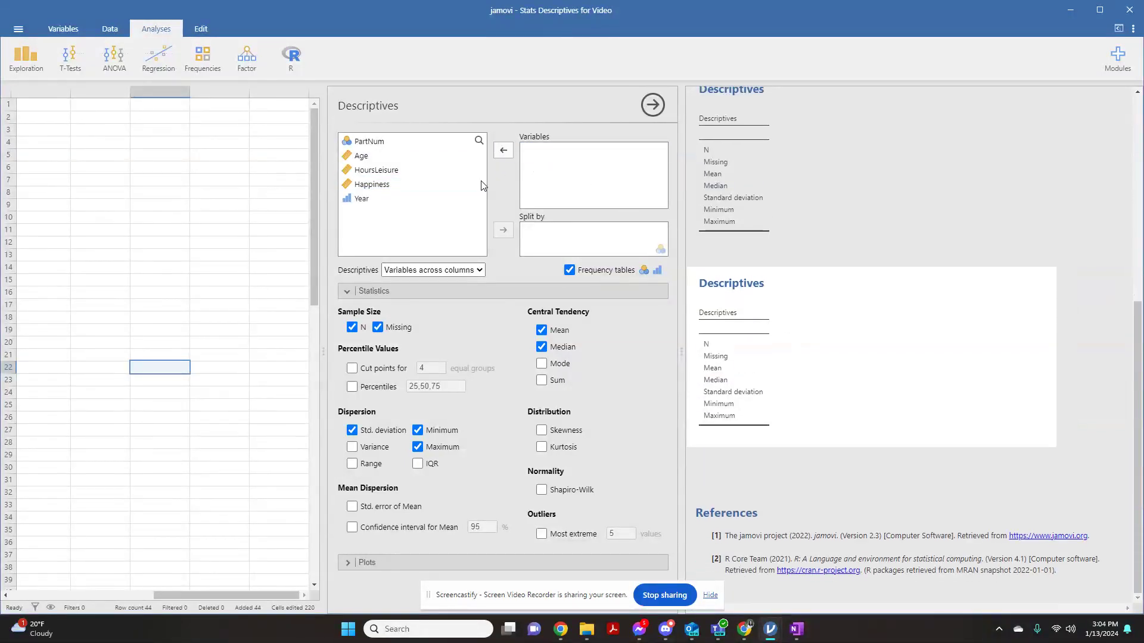
pyautogui.click(376, 187)
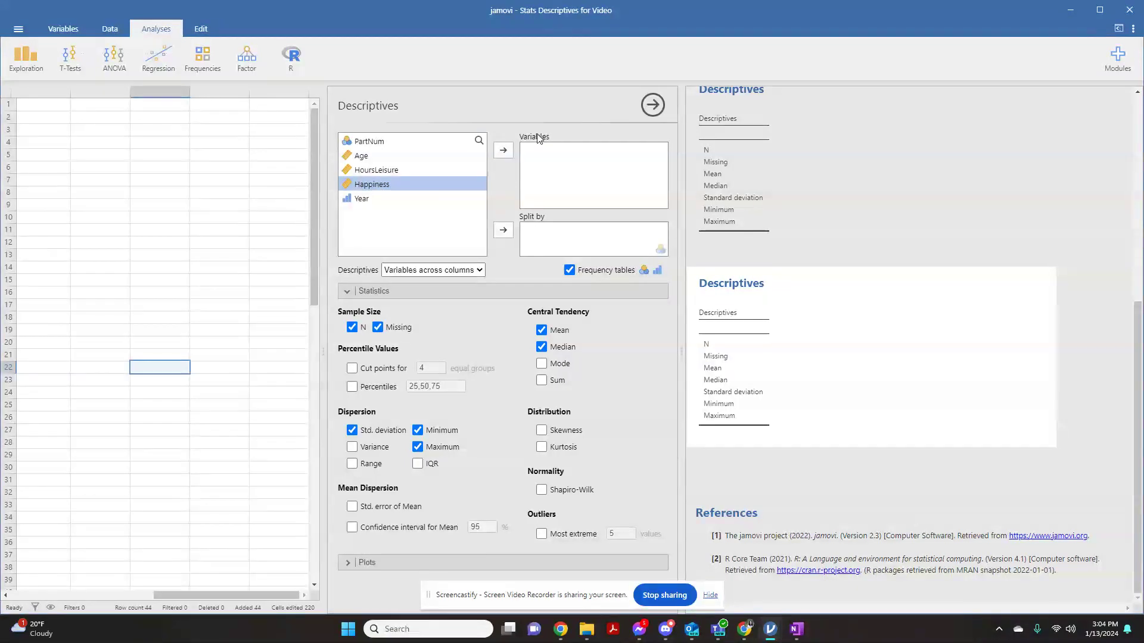
pyautogui.click(503, 150)
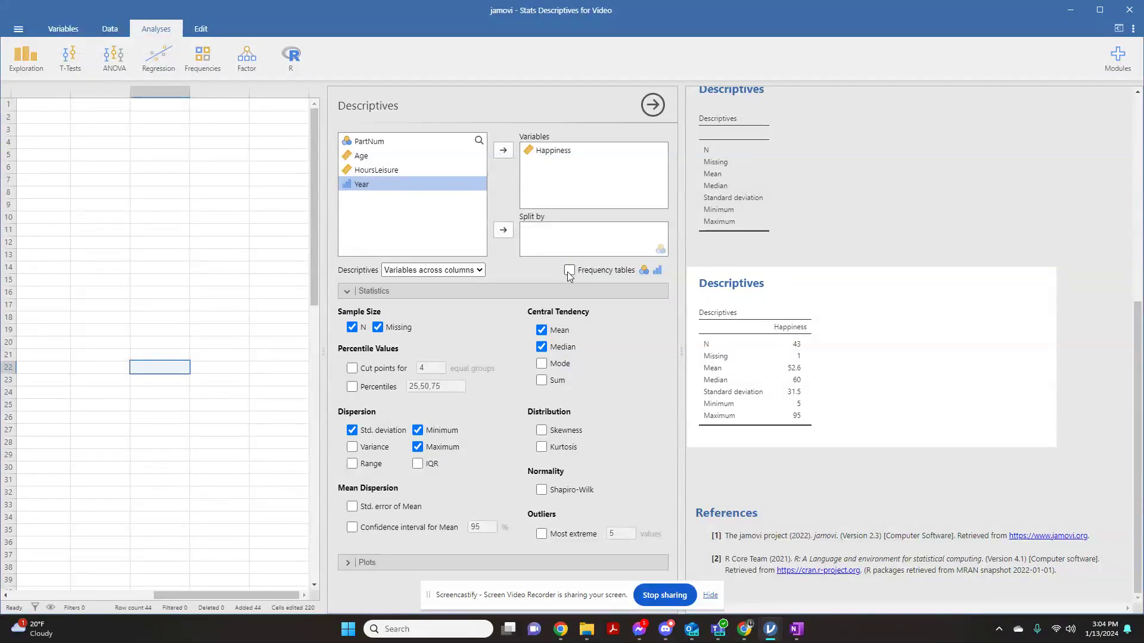
pyautogui.click(504, 231)
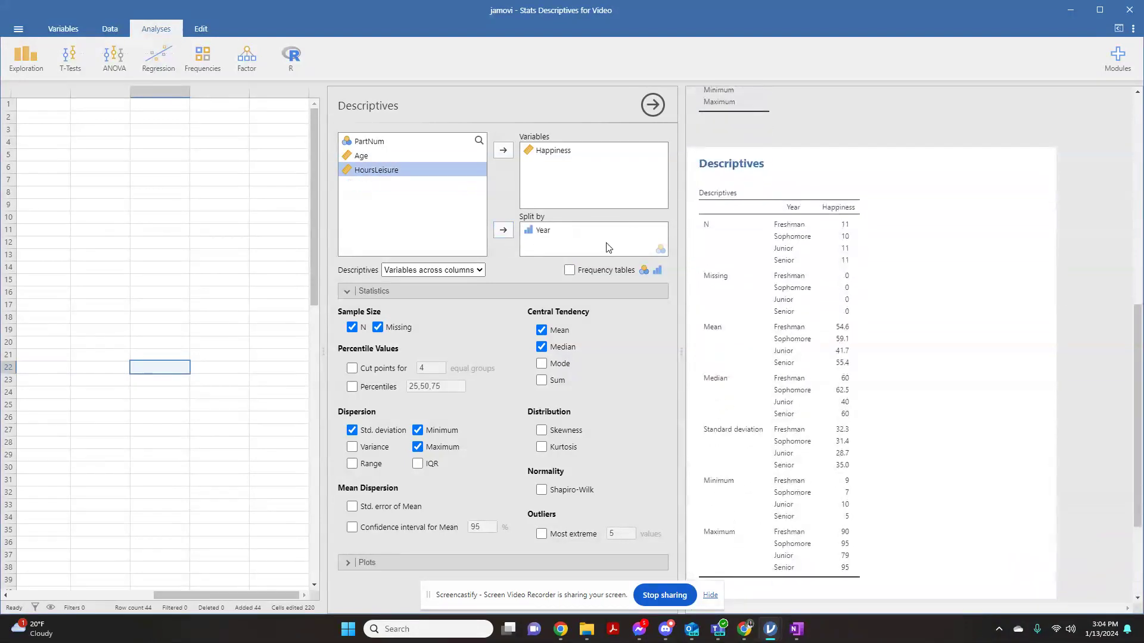